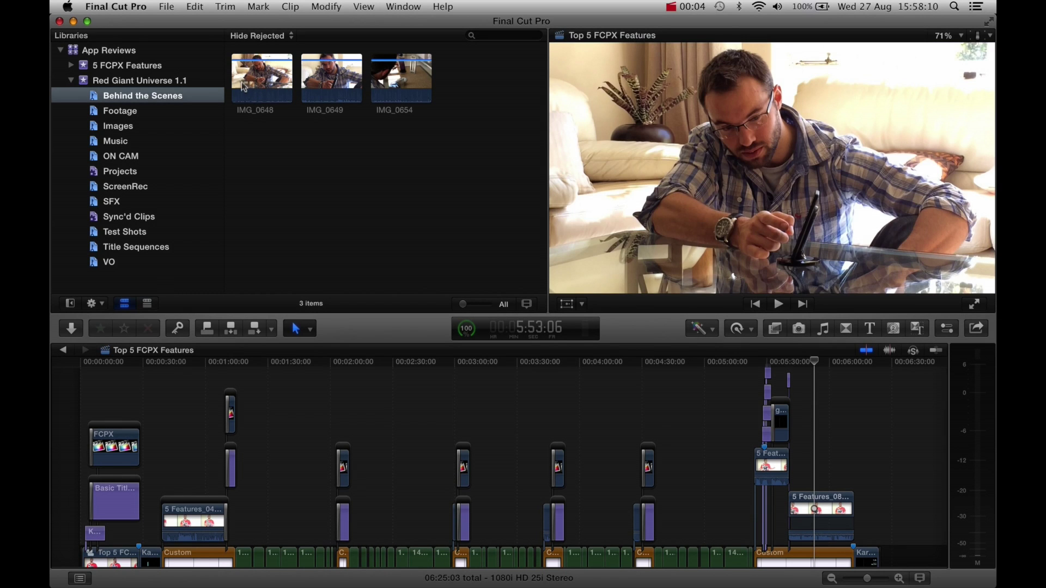
Step: Preview clip IMG_0648 in the viewer and toggle audio skimming in the timeline
left_click(236, 84)
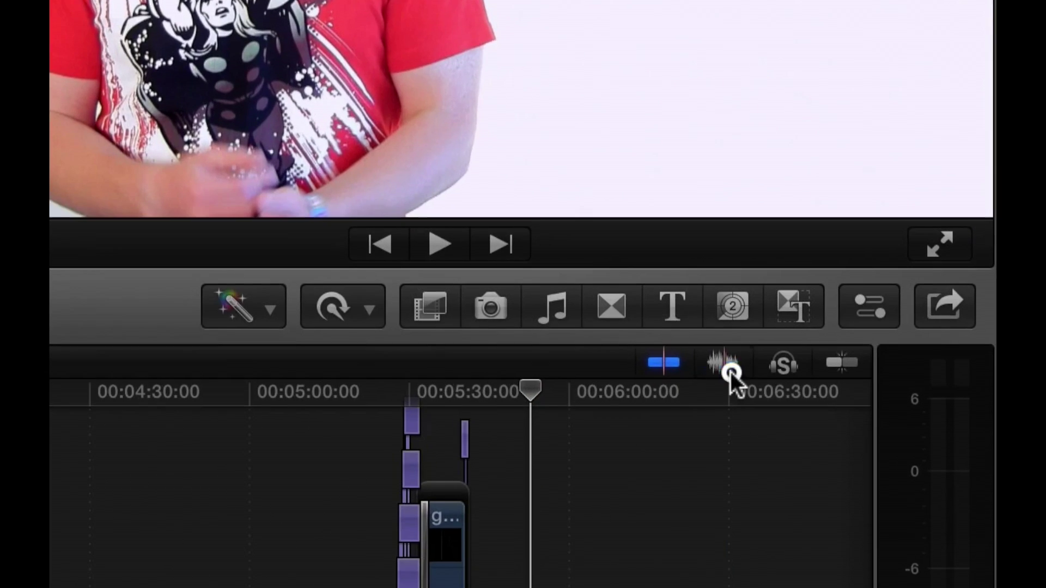
left_click(830, 363)
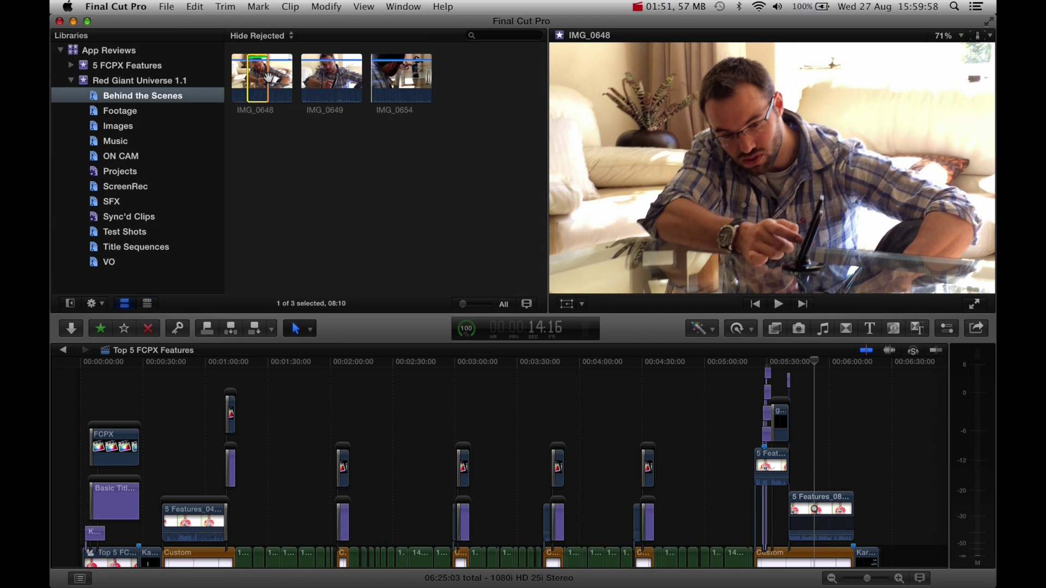
Step: Mark ranges in IMG_0649 and IMG_0654 for rating, then set the browser filter to All Clips
left_click(315, 79)
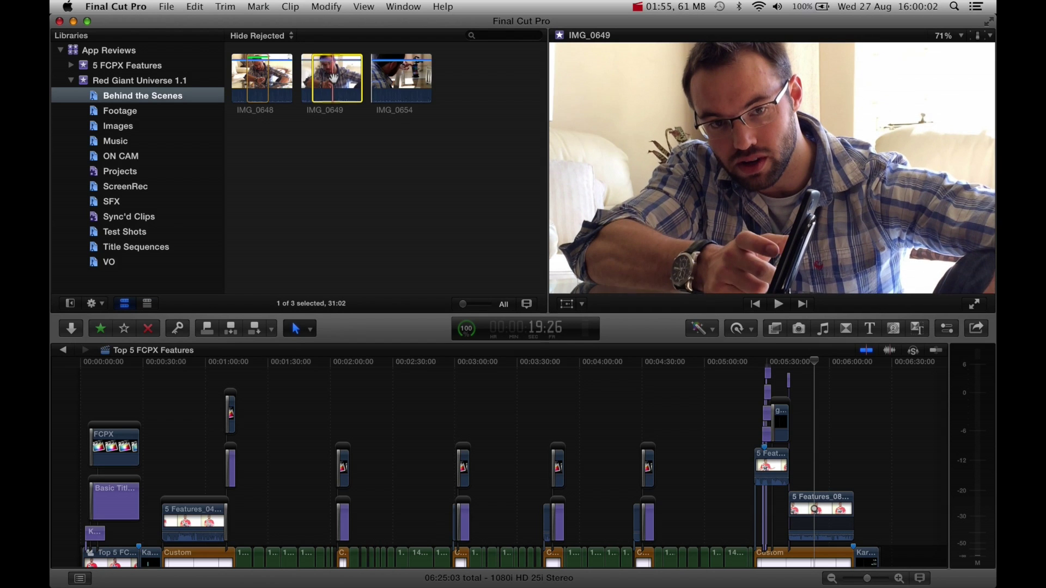
key("o")
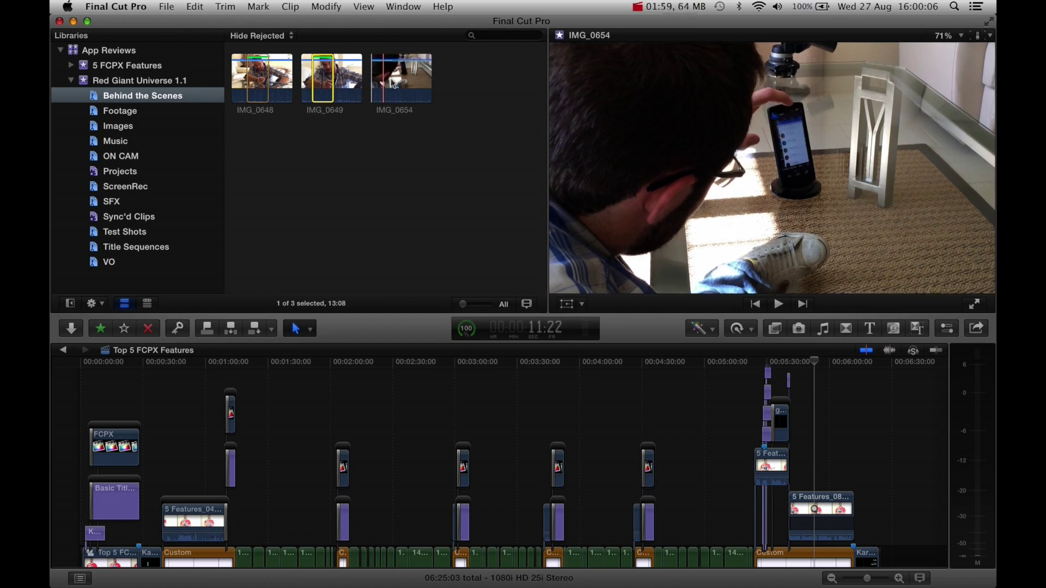
key("i")
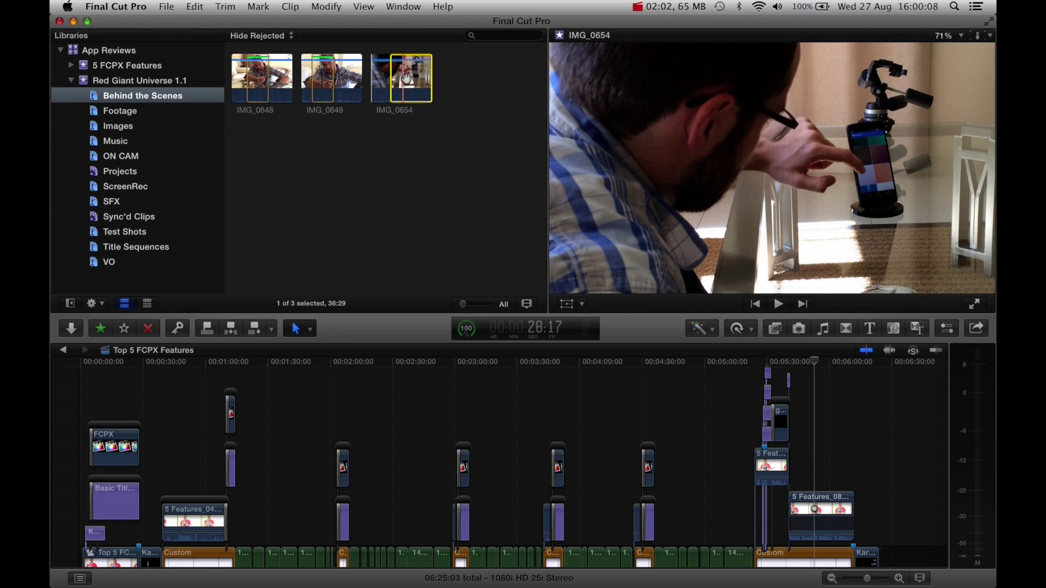
key("o")
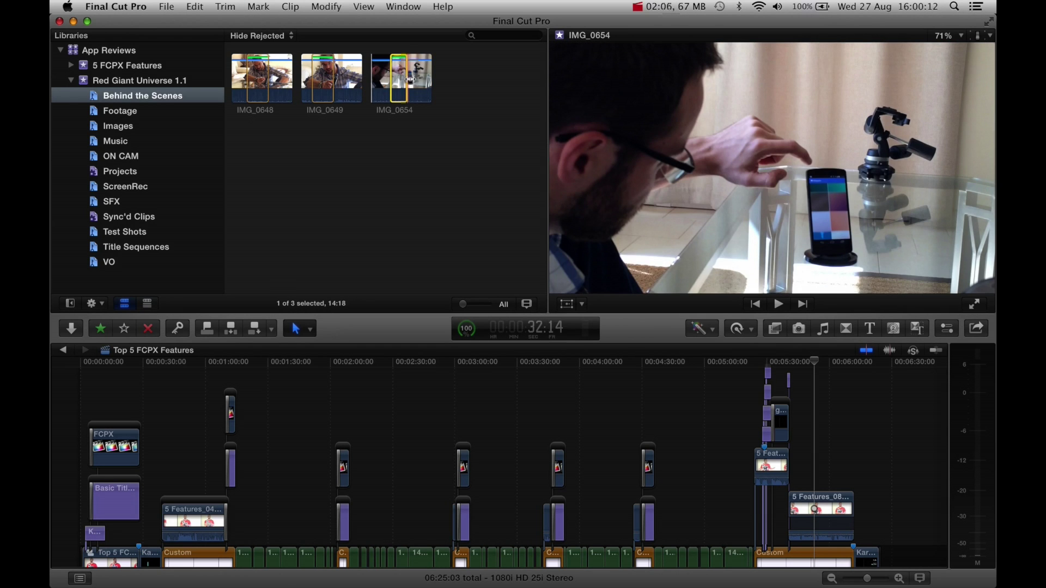
key("i")
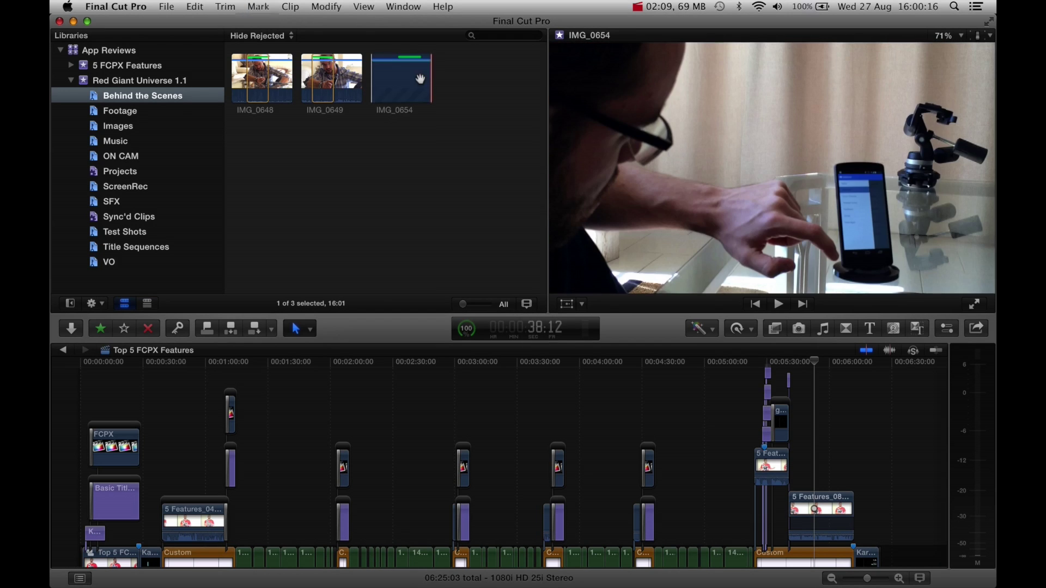
left_click(268, 36)
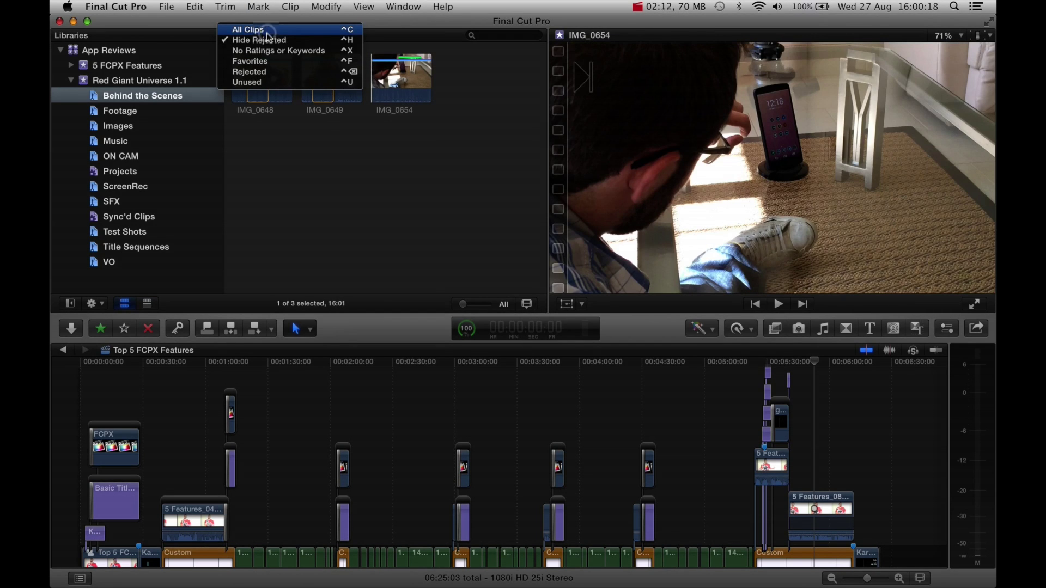
left_click(265, 27)
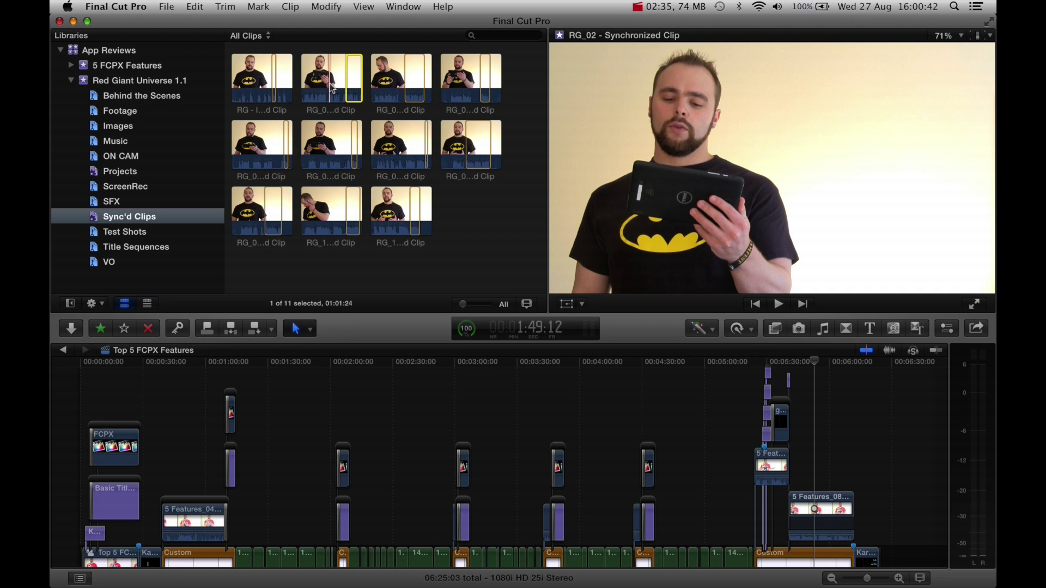
Step: Show the Audio inspector and check that Channel Configuration stays Dual Mono
key("super+4")
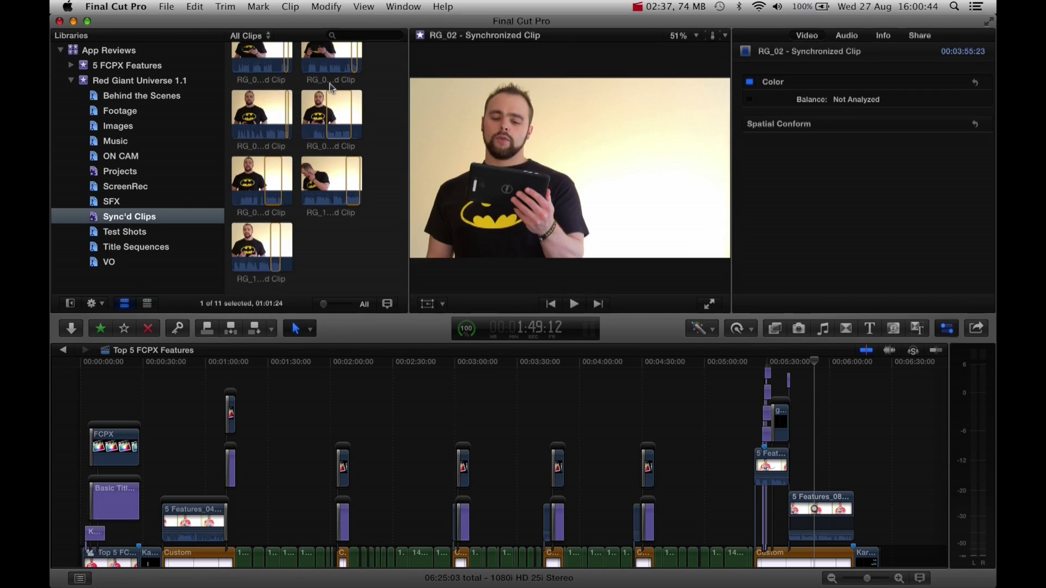
left_click(847, 35)
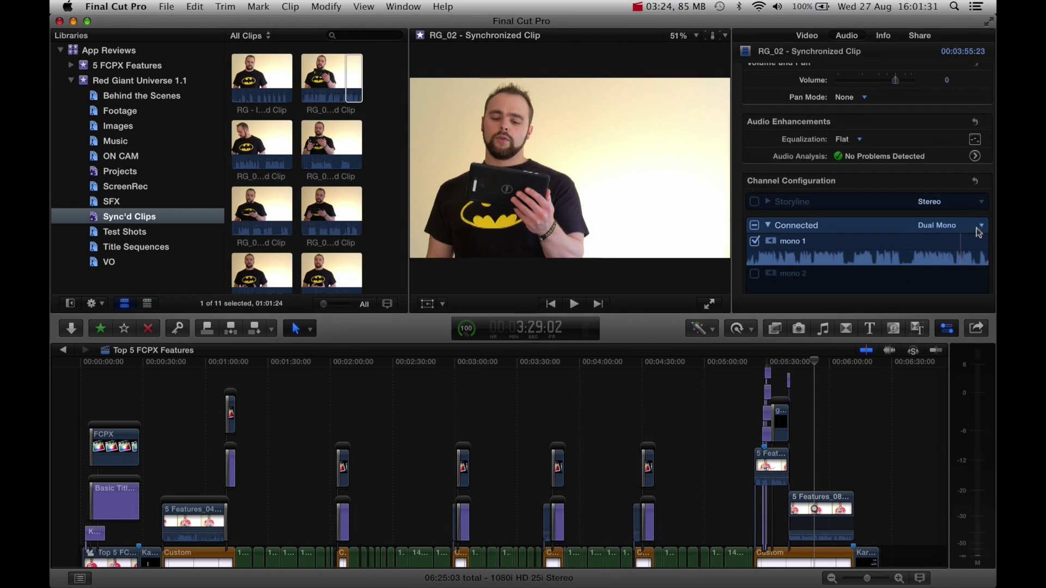
left_click(979, 232)
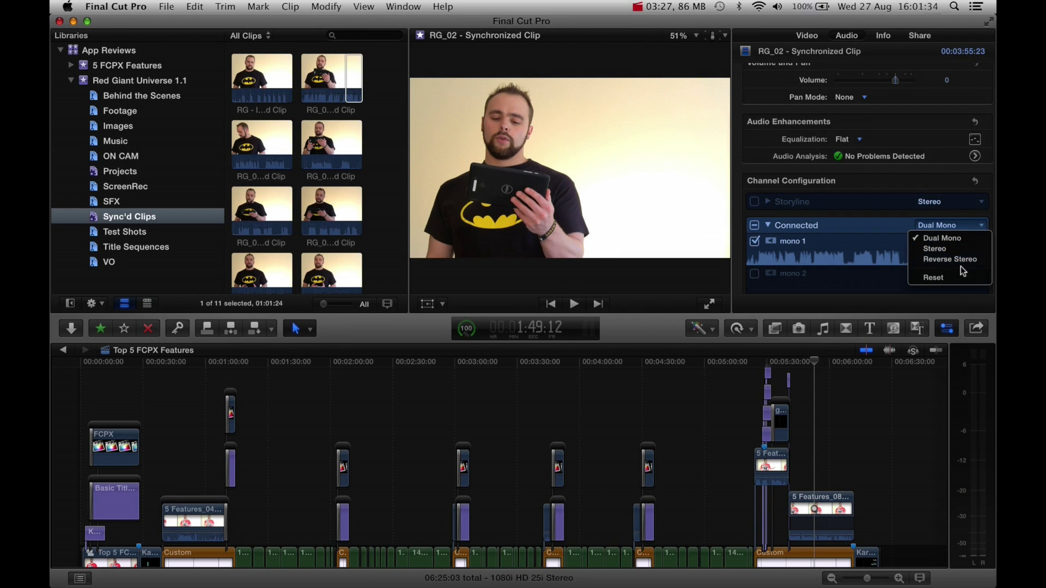
left_click(983, 230)
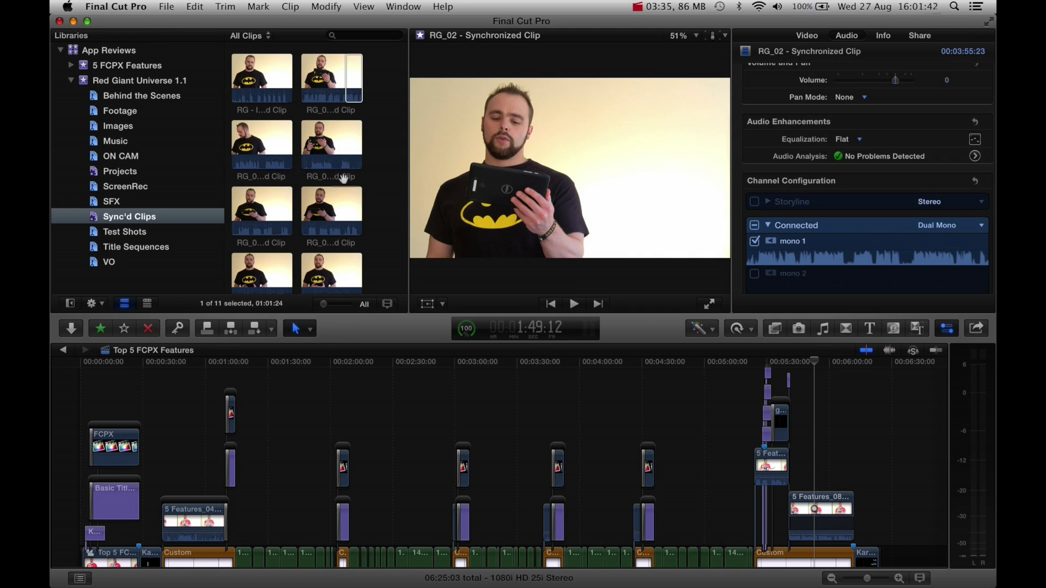
Step: Select synchronized clip RG_03 together with the other synchronized clips
left_click(263, 152)
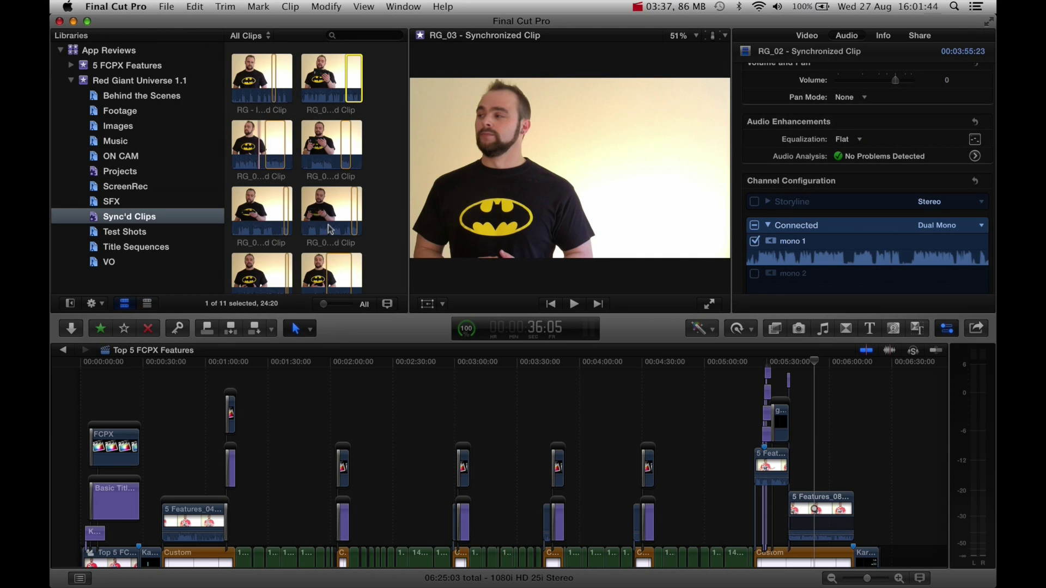
left_click(356, 220, "shift")
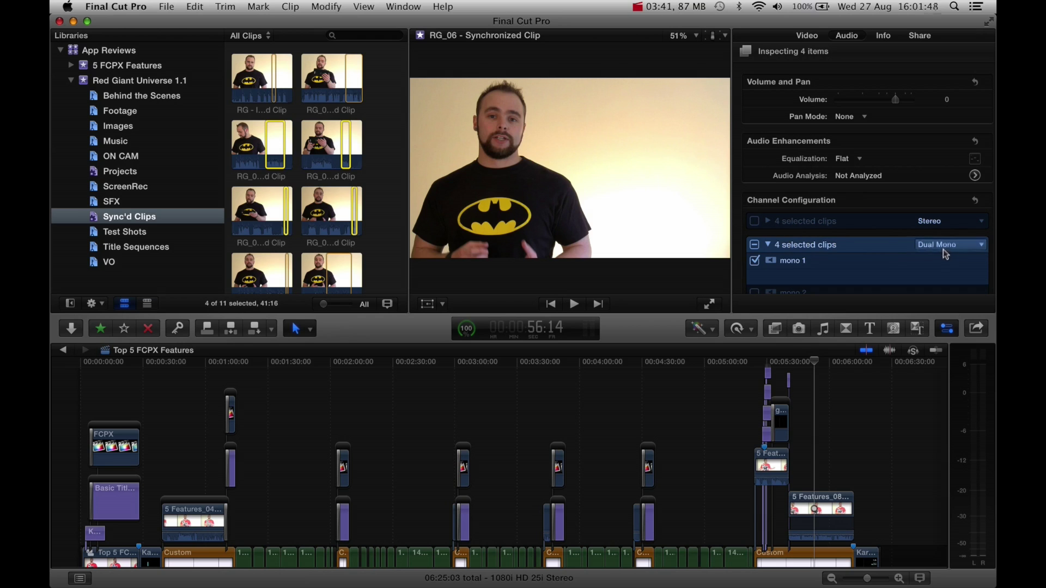
left_click(855, 260)
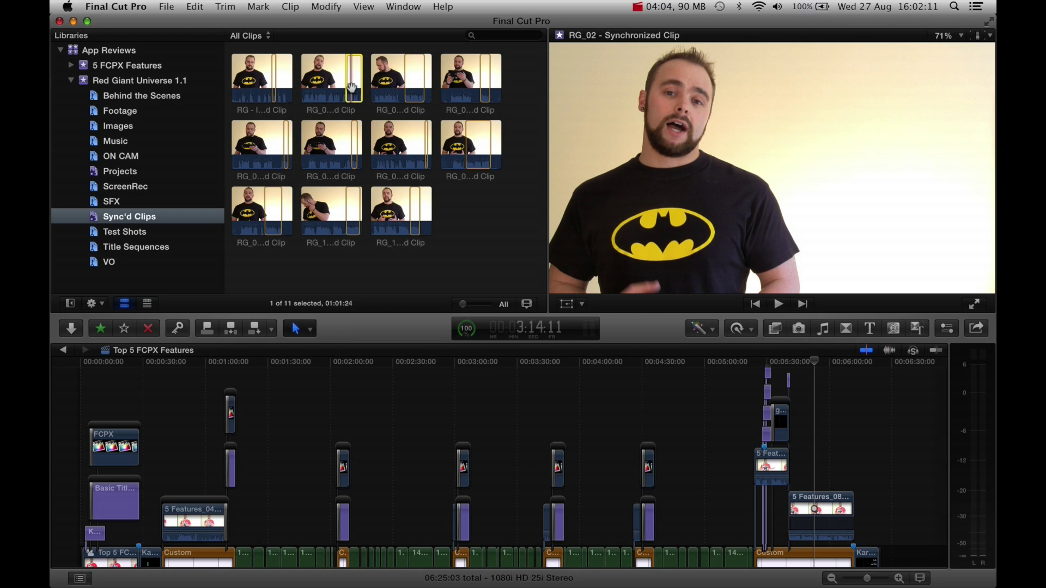
Step: Zoom the Sync'd Clips browser in twice so the filmstrips stretch out
key("super+equal")
key("super+equal")
key("super+equal")
key("super+equal")
key("super+equal")
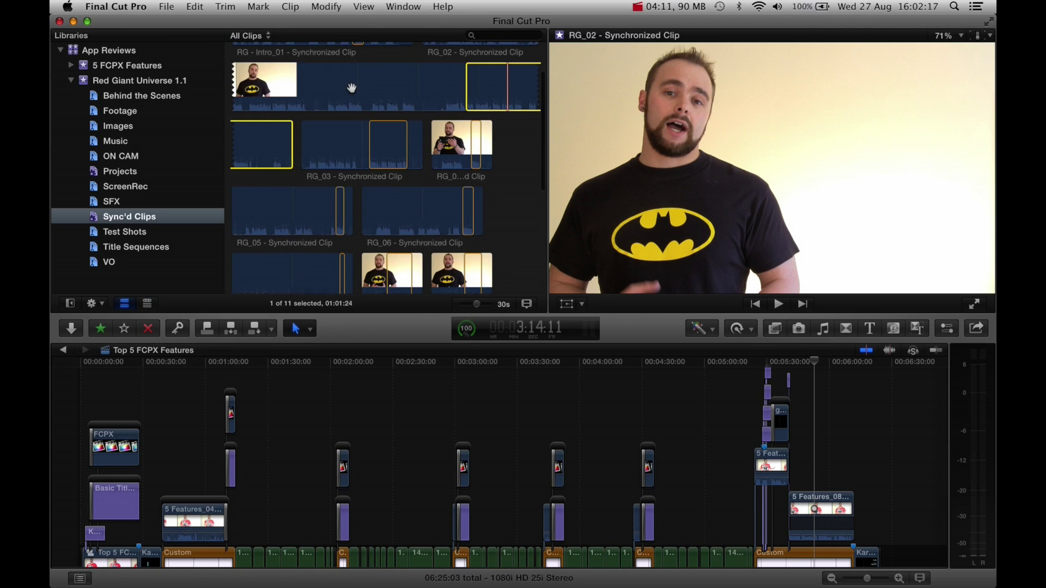
key("super+equal")
key("super+equal")
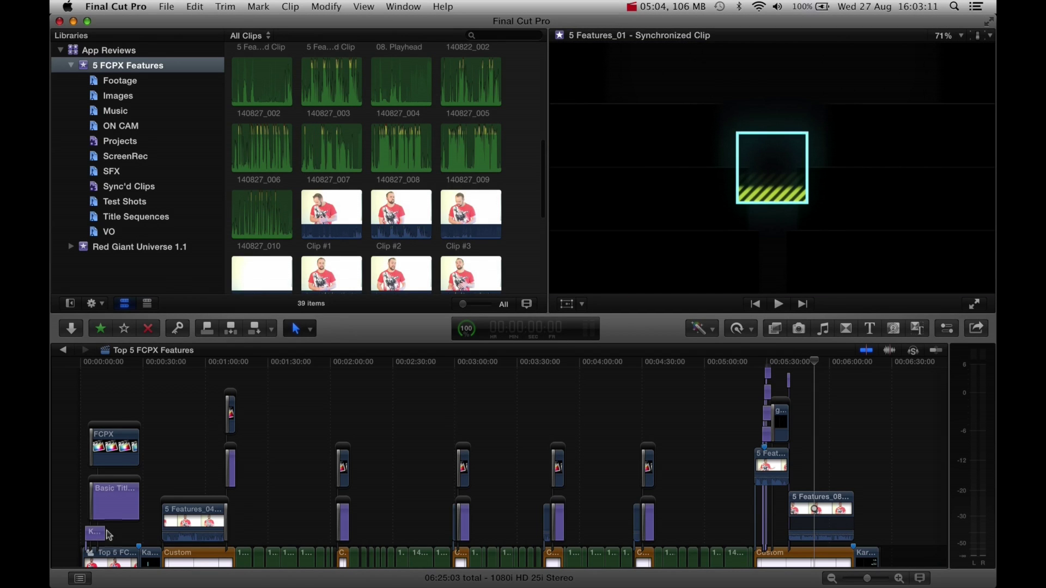
Step: Copy the opening clip of Top 5 FCPX Features and select the connected clip at 0:30–1:00
left_click(123, 551)
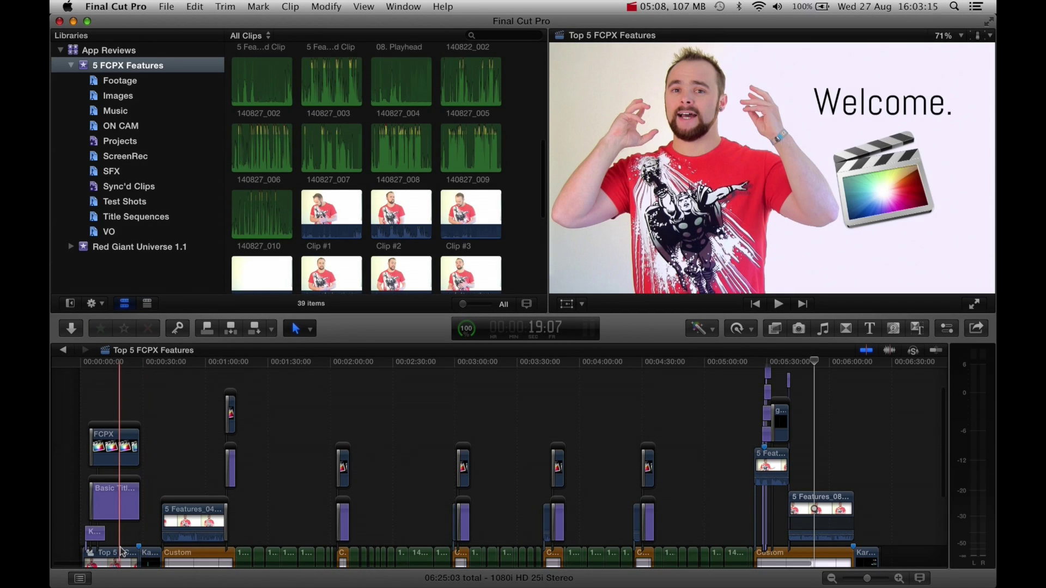
scroll(123, 552, "down", 5)
left_click(125, 510)
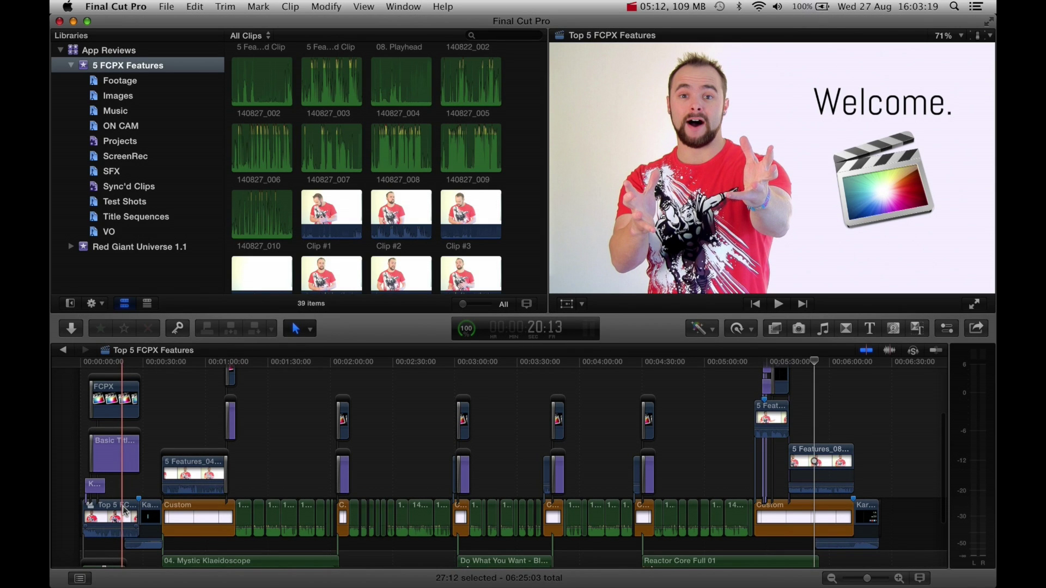
left_click(124, 510)
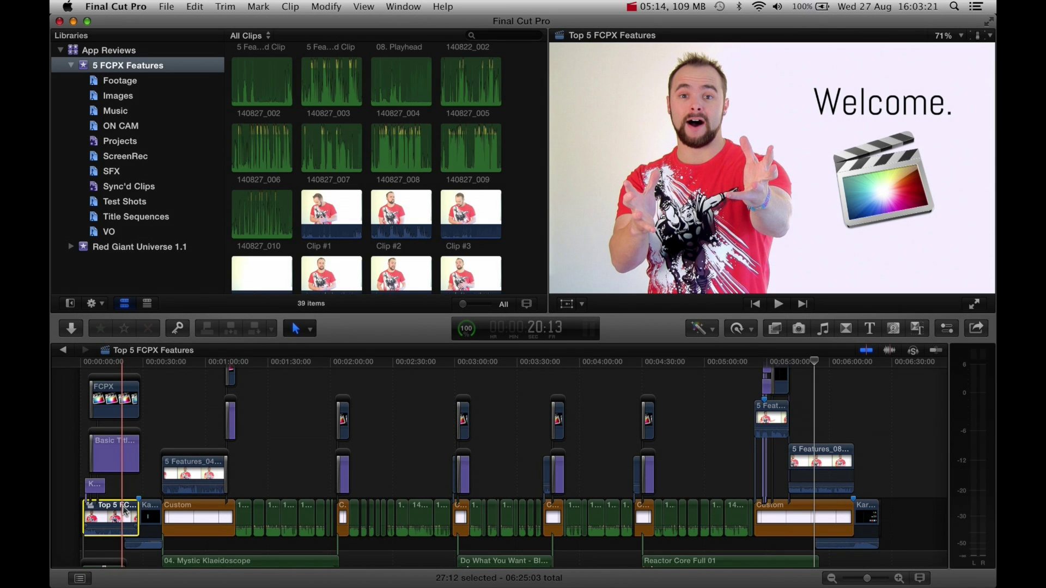
key("super+c")
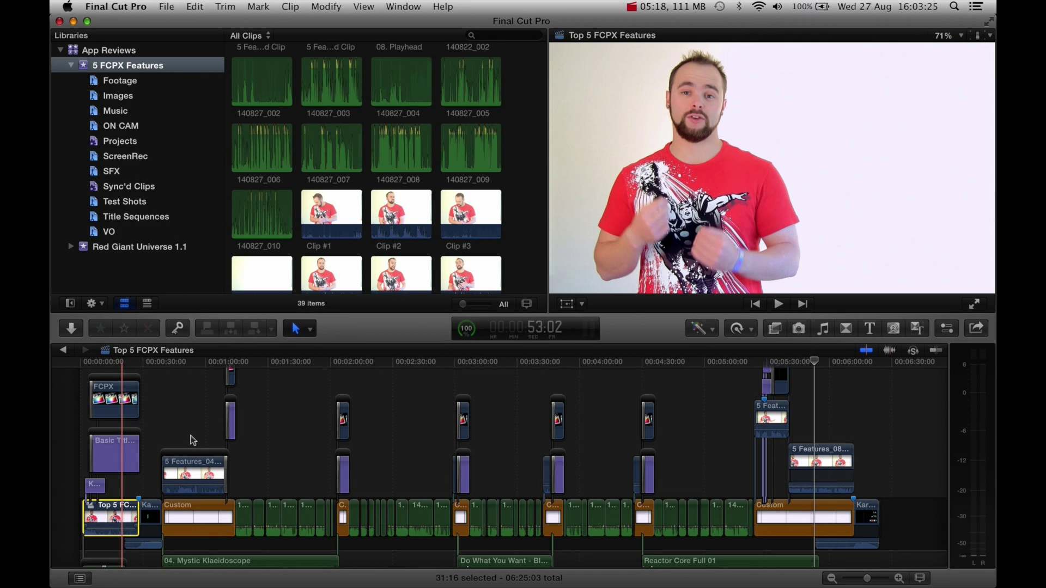
key("c")
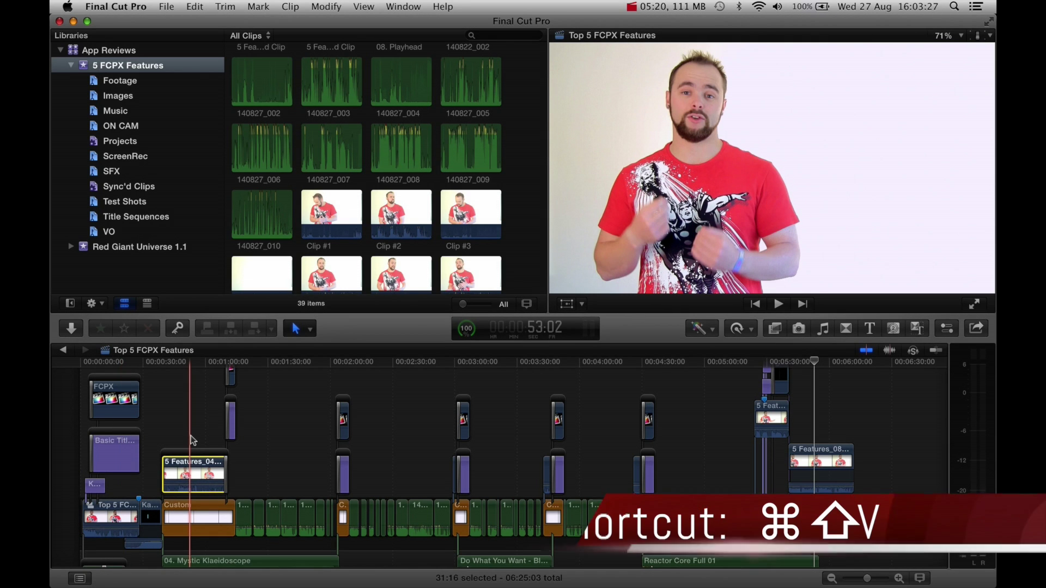
key("super+shift+v")
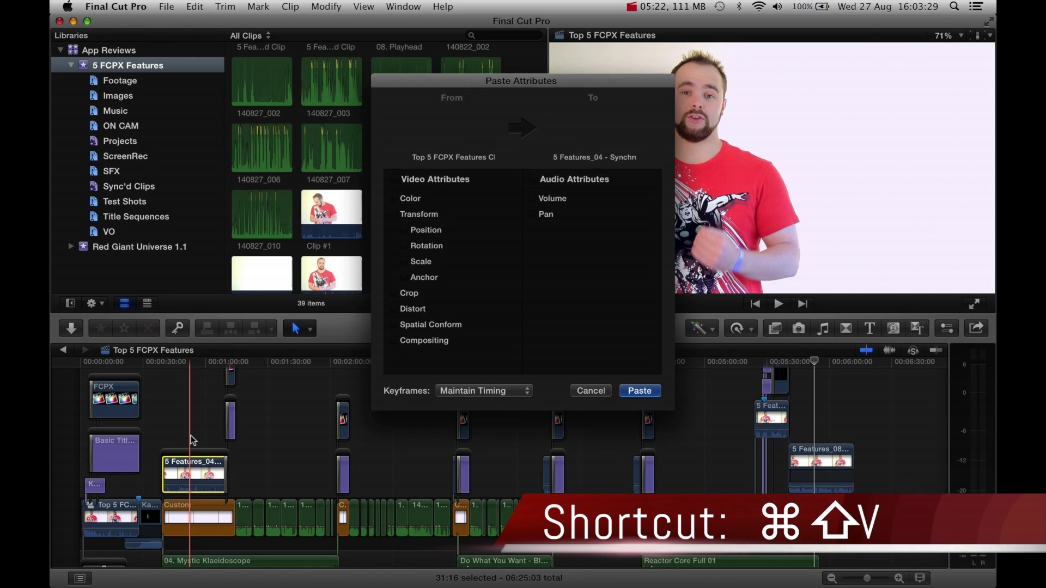